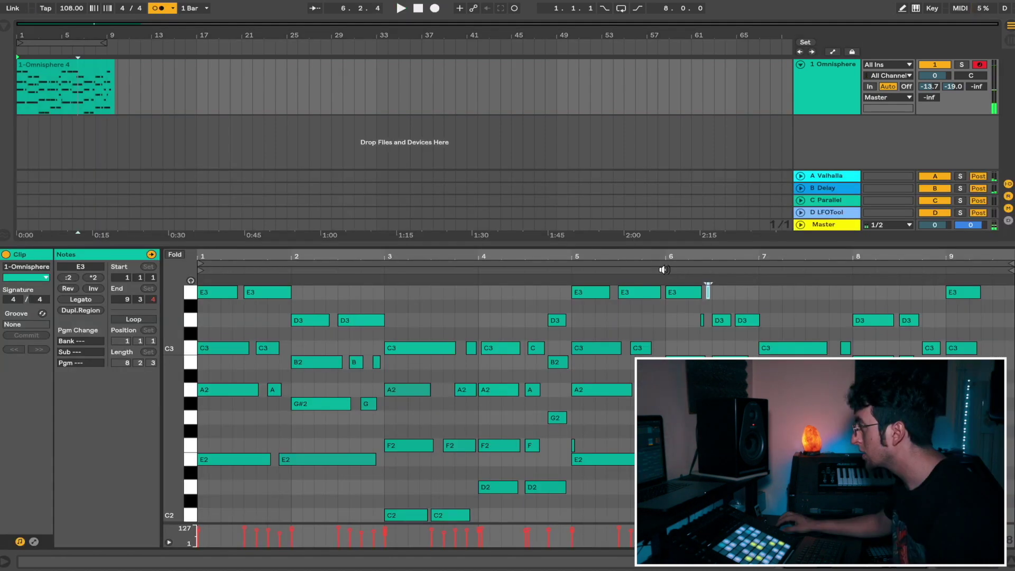
# Shift the E3 note at bar 6 slightly later in the Omnisphere clip and select the tiny D3 and E3 notes after it
pyautogui.click(667, 319)
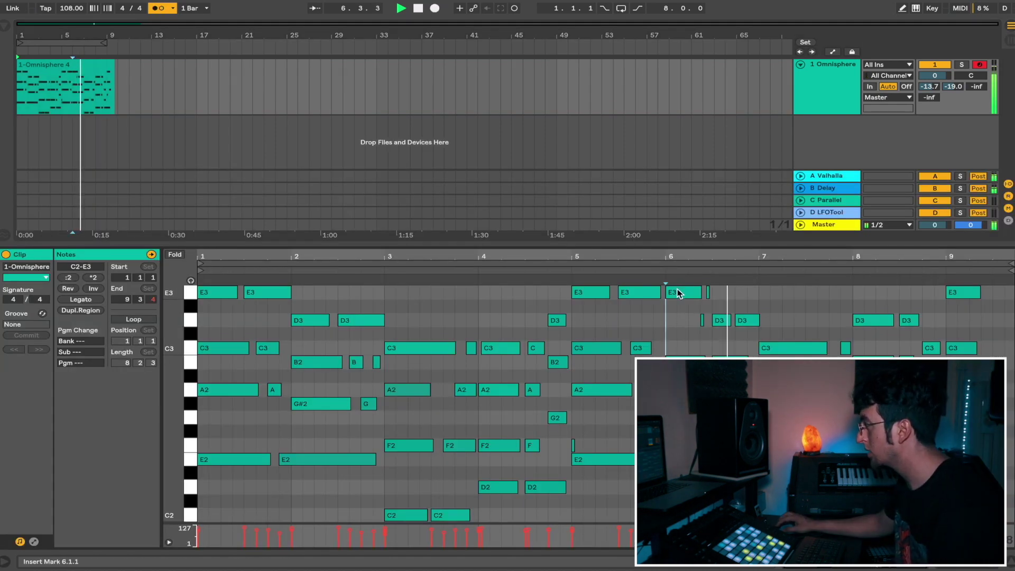
pyautogui.moveTo(677, 292); pyautogui.dragTo(681, 294)
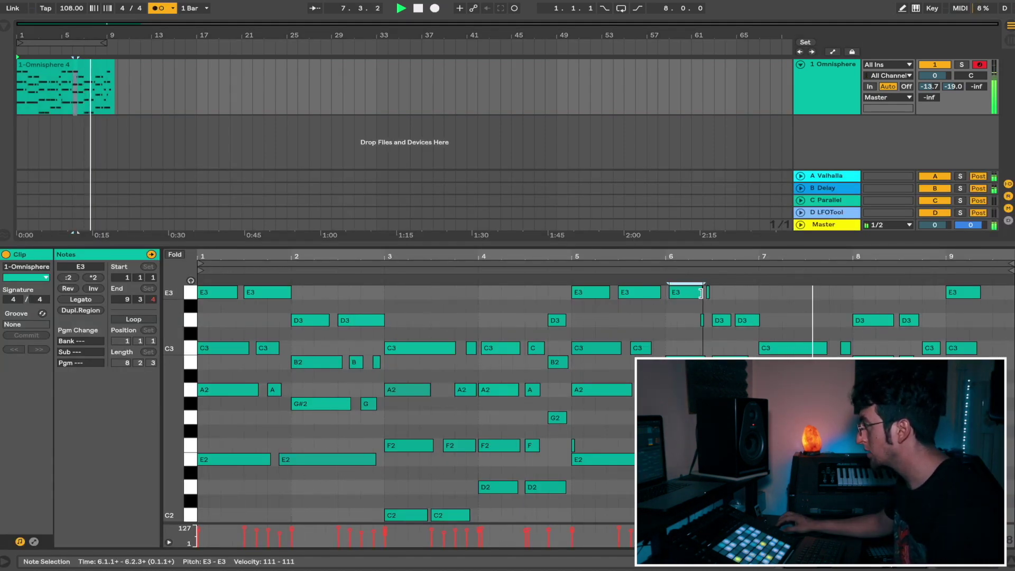
pyautogui.click(701, 320)
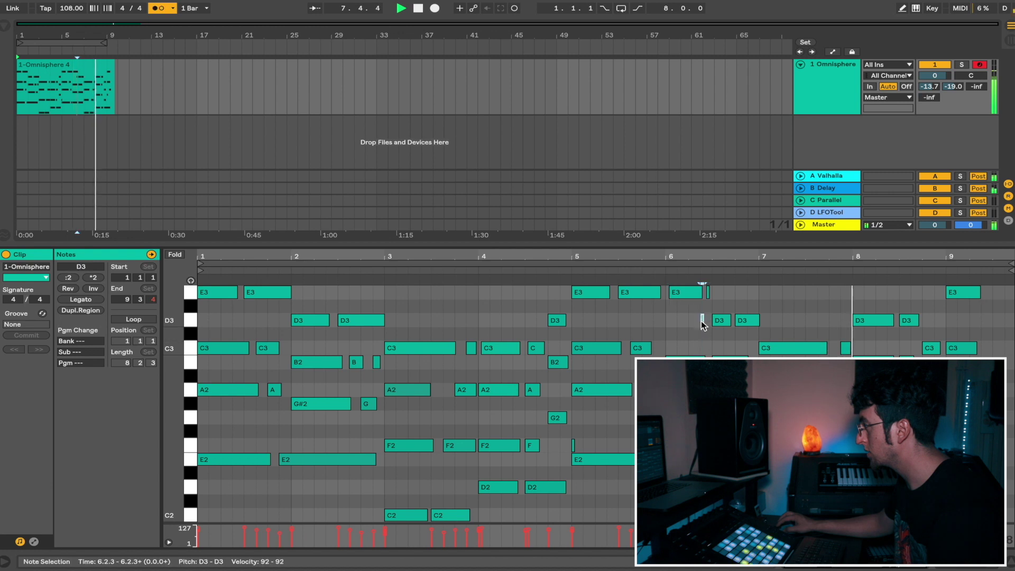
pyautogui.click(707, 293)
pyautogui.press('space')
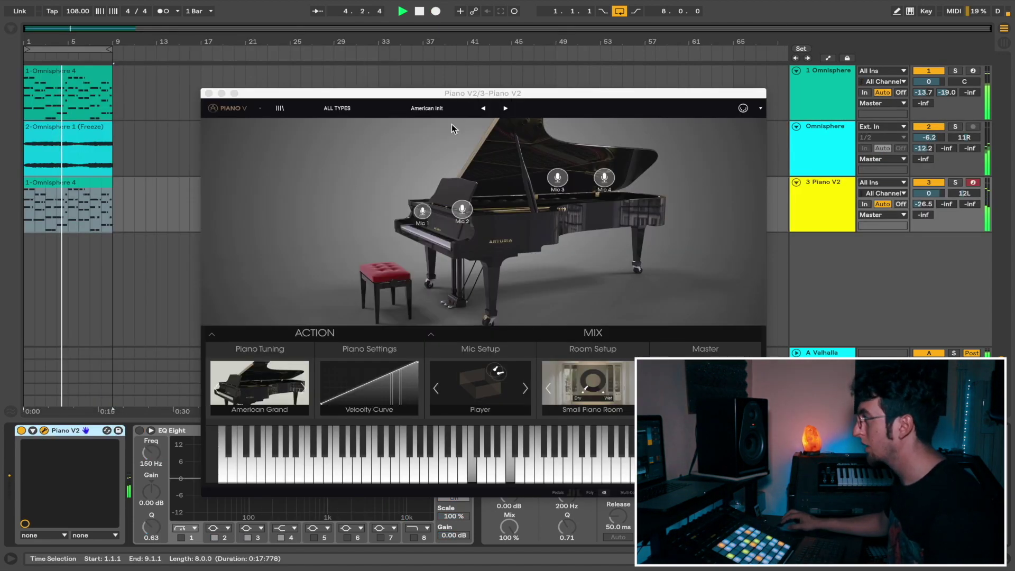
# Audition the Glass Icy Bell preset and the processed American Verb Bright preset in Piano V2 during playback
pyautogui.click(448, 109)
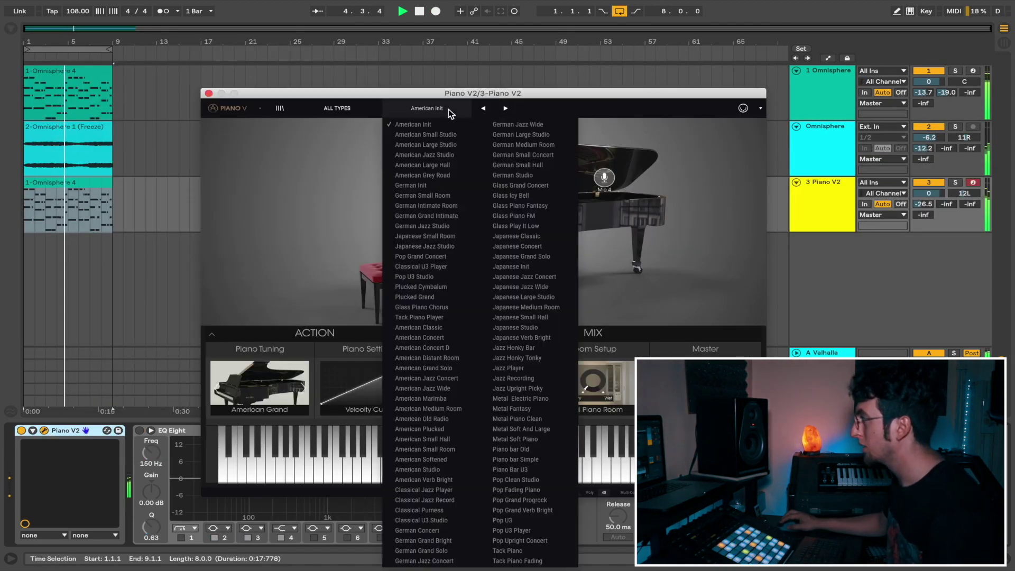
pyautogui.click(515, 195)
pyautogui.click(343, 108)
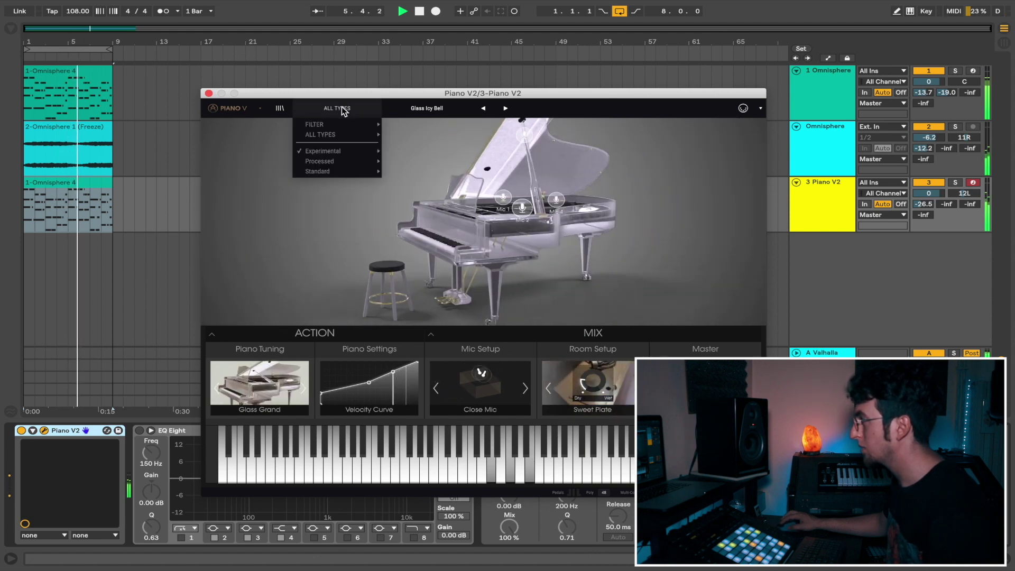
pyautogui.moveTo(328, 161)
pyautogui.click(402, 184)
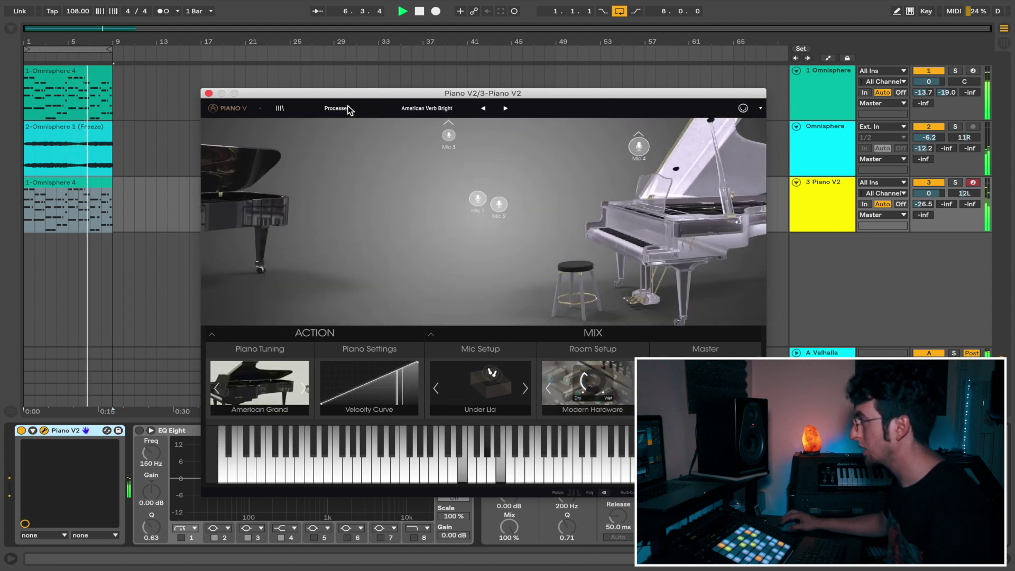
# Load the Standard preset Pop Clean Studio in Piano V2 and close the plug-in window
pyautogui.click(338, 108)
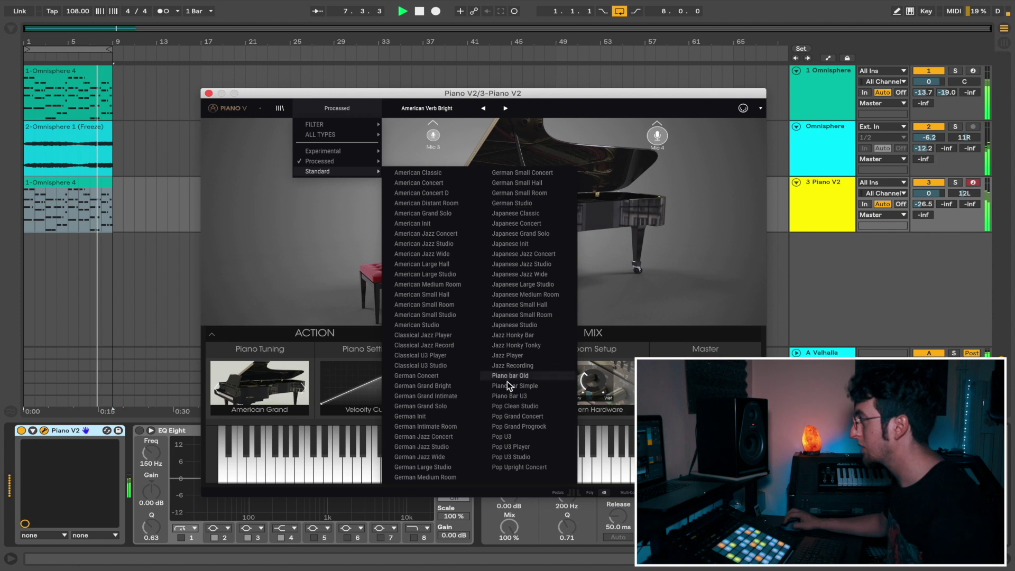
pyautogui.click(515, 405)
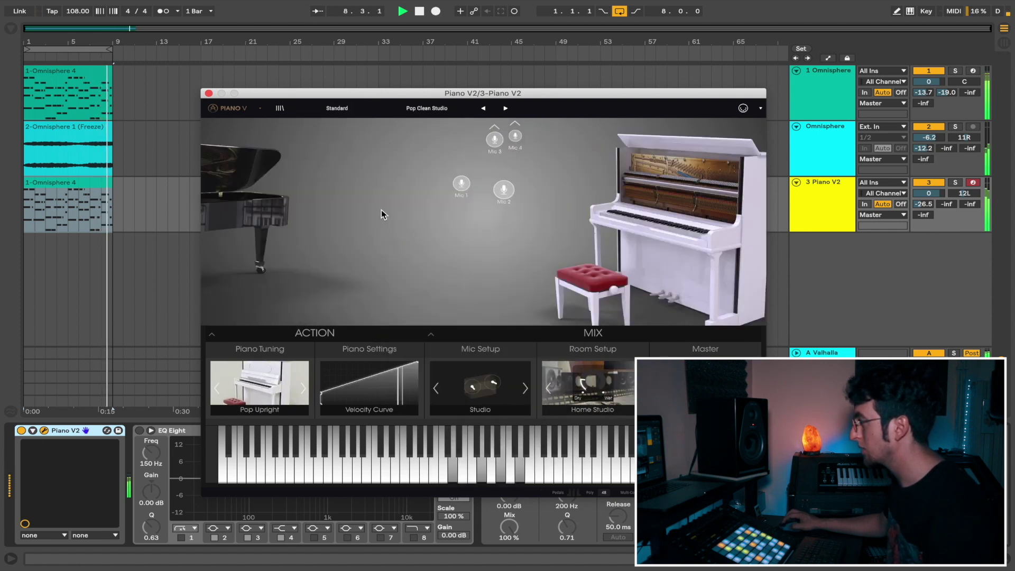
pyautogui.click(209, 94)
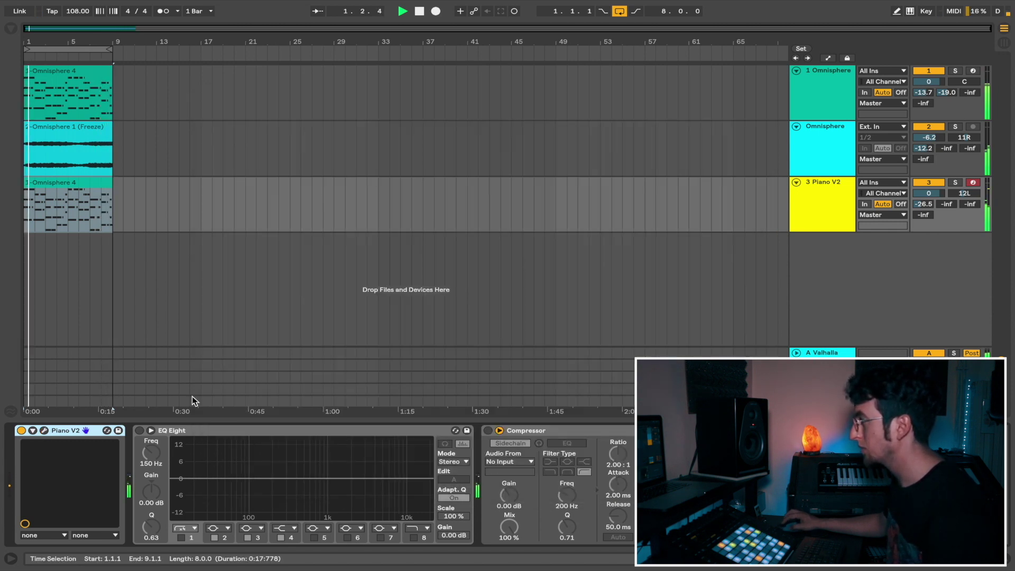
# Enable EQ Eight on the Piano V2 track, reposition a band on its curve and change the fourth band's filter type
pyautogui.click(139, 431)
pyautogui.moveTo(263, 490); pyautogui.dragTo(297, 498)
pyautogui.click(286, 529)
pyautogui.click(285, 511)
pyautogui.click(295, 497)
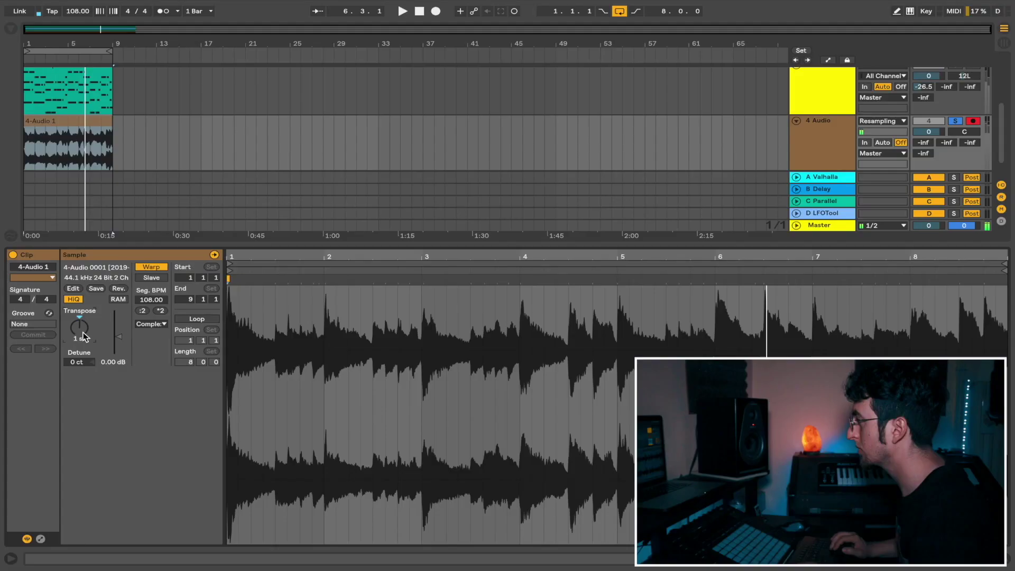
# Play the resampled audio, check the audio track's EQ Eight and Compressor devices, and hide the device view
pyautogui.press('space')
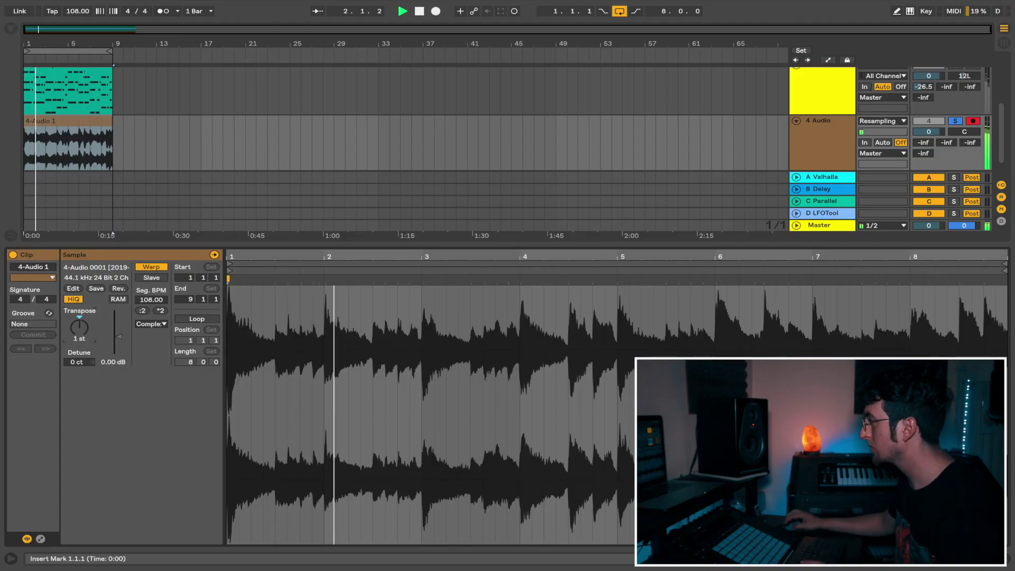
pyautogui.hotkey('shift', 'Tab')
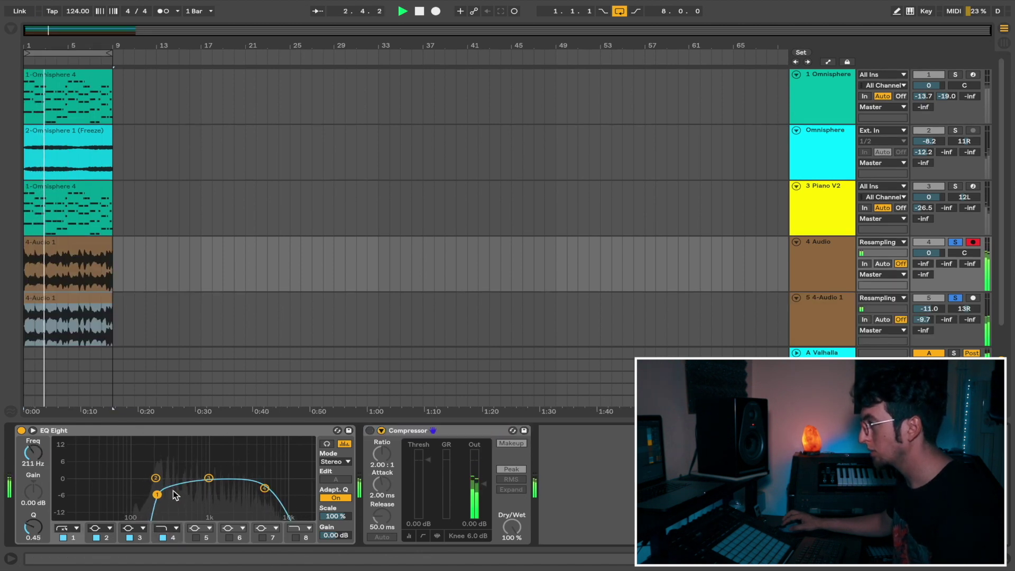
pyautogui.hotkey('ctrl', 'alt', 'l')
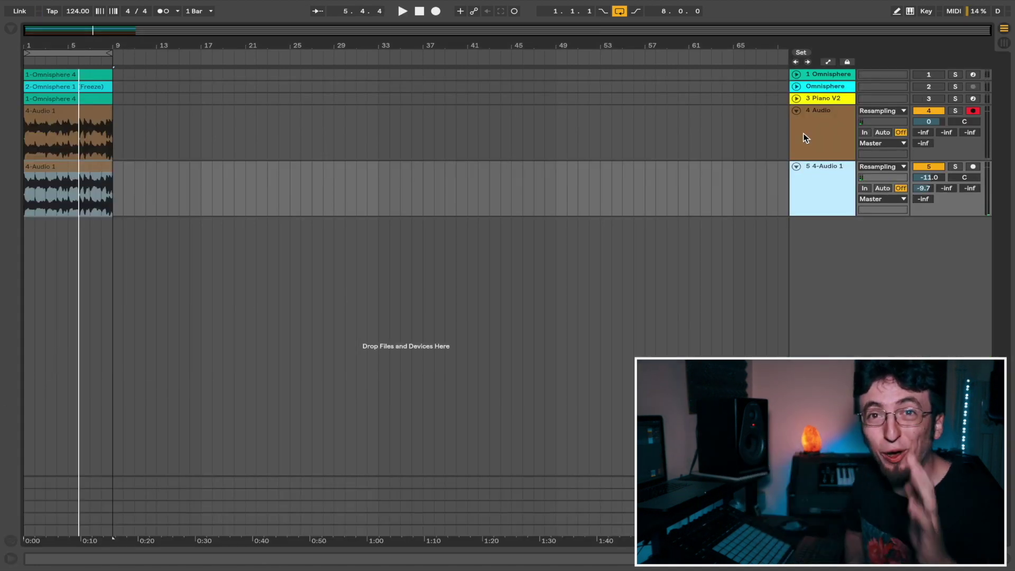
# Open the clip on the 4 Audio track to inspect its transposition and listen to it briefly
pyautogui.doubleClick(95, 127)
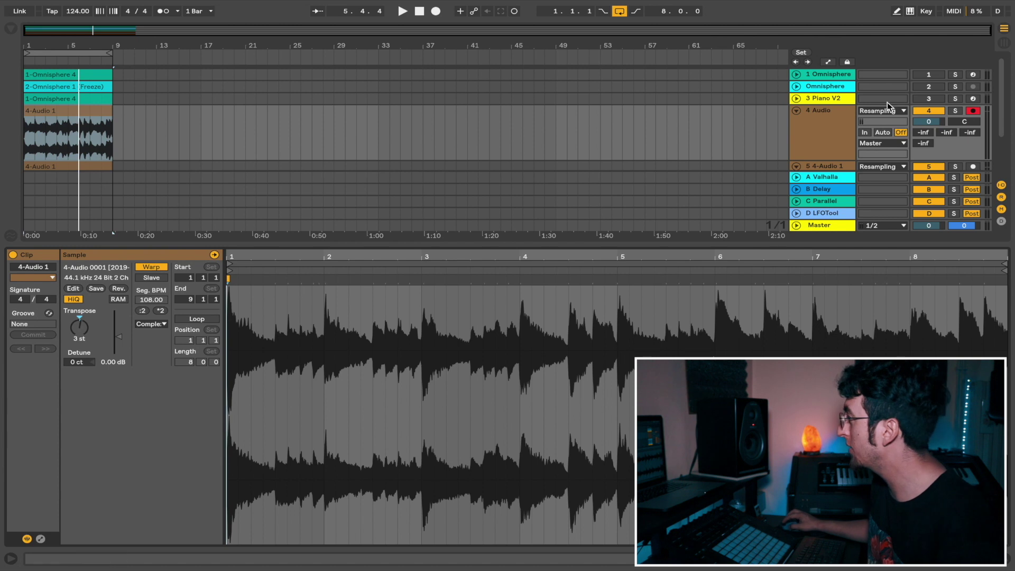
pyautogui.scroll(-3, 875, 102)
pyautogui.press('space')
pyautogui.scroll(3, 815, 113)
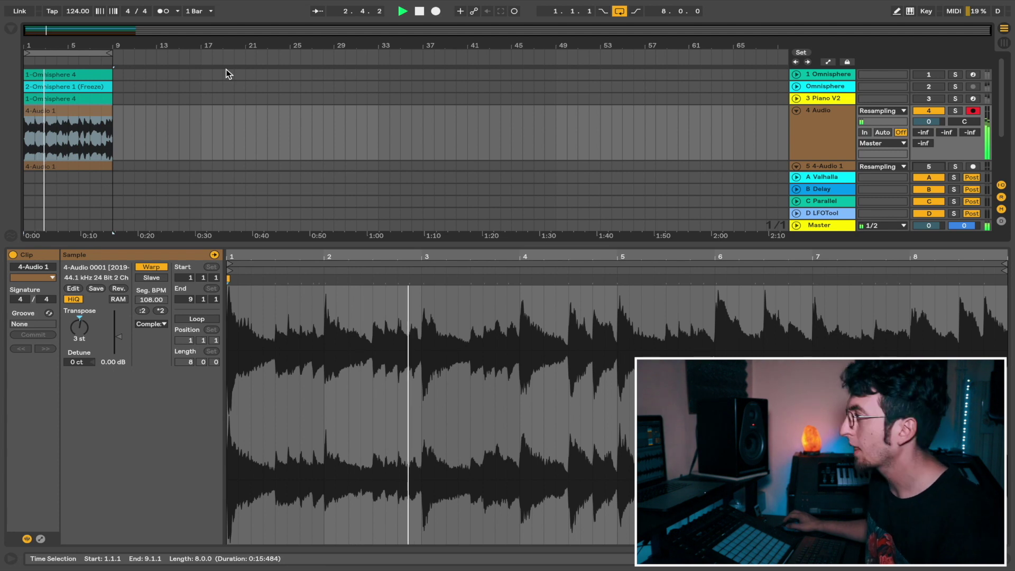
pyautogui.press('space')
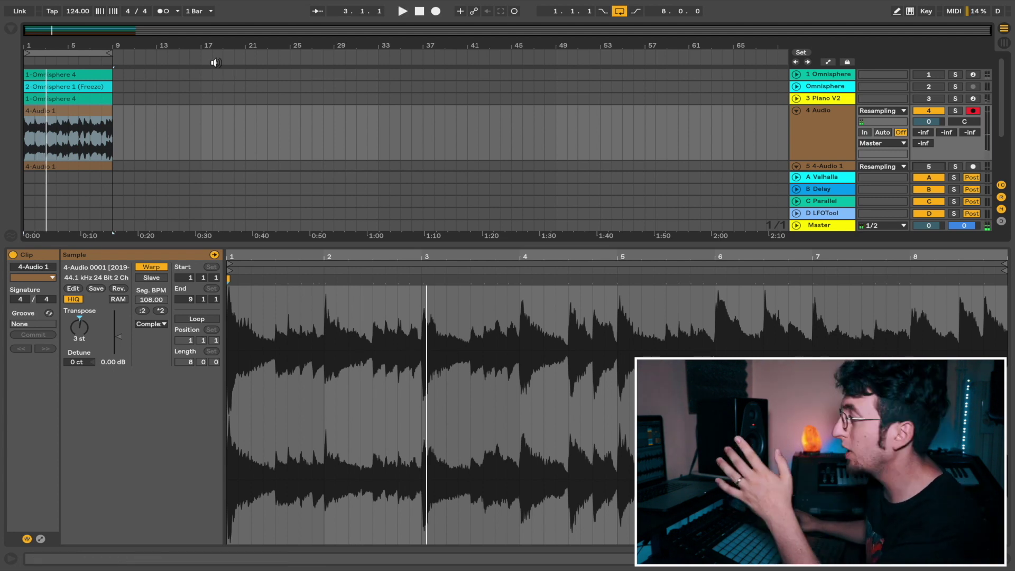
pyautogui.scroll(-3, 205, 79)
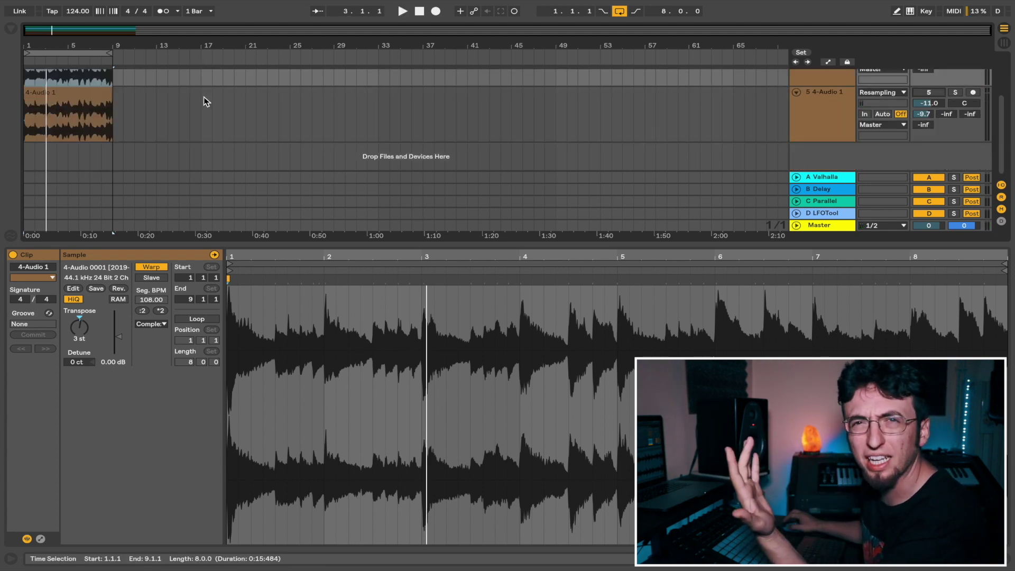
pyautogui.scroll(1, 207, 94)
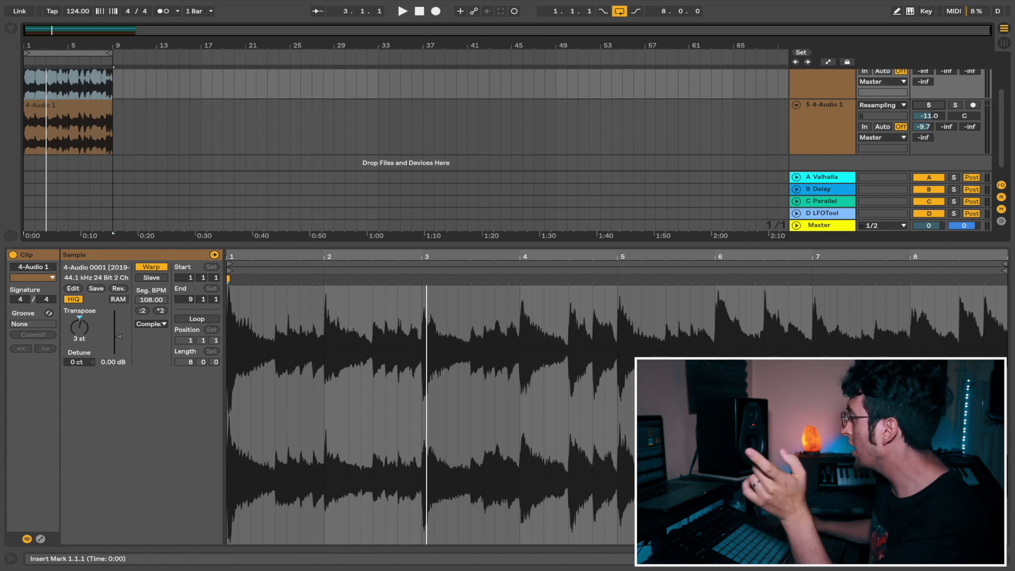
# Activate the duplicated 5 4-Audio 1 track and open its ShaperBox plug-in
pyautogui.click(1003, 564)
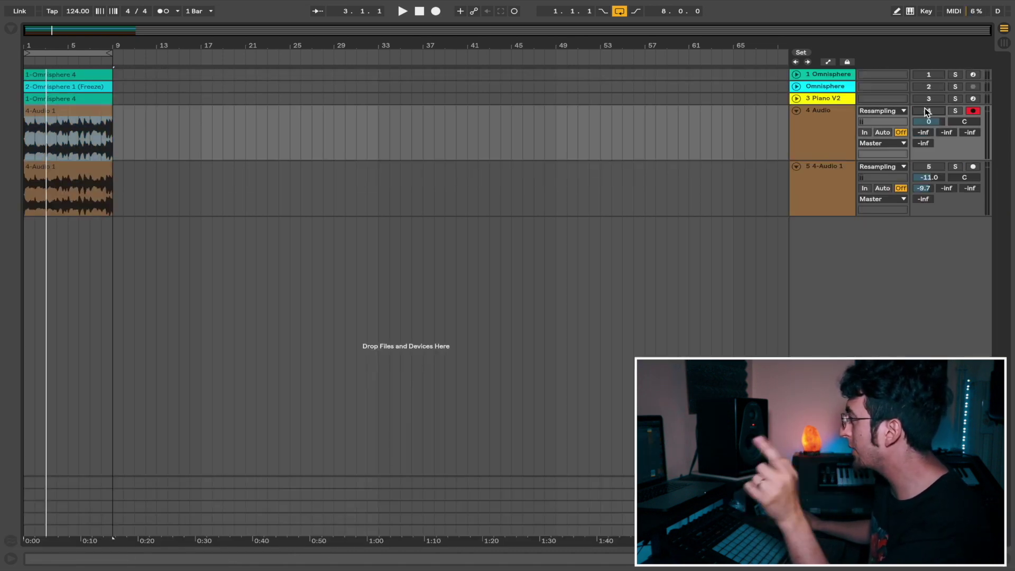
pyautogui.click(929, 166)
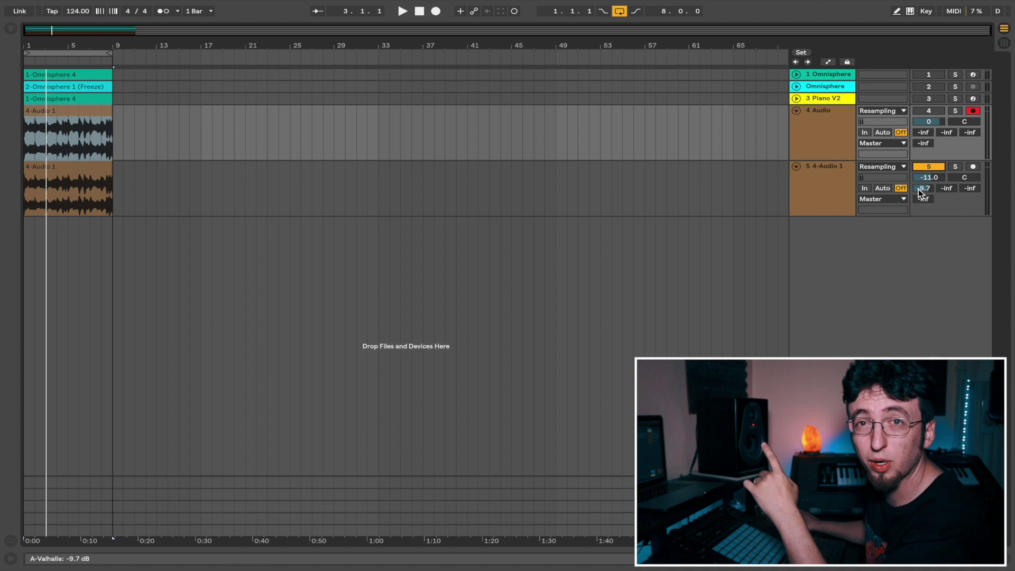
pyautogui.doubleClick(800, 185)
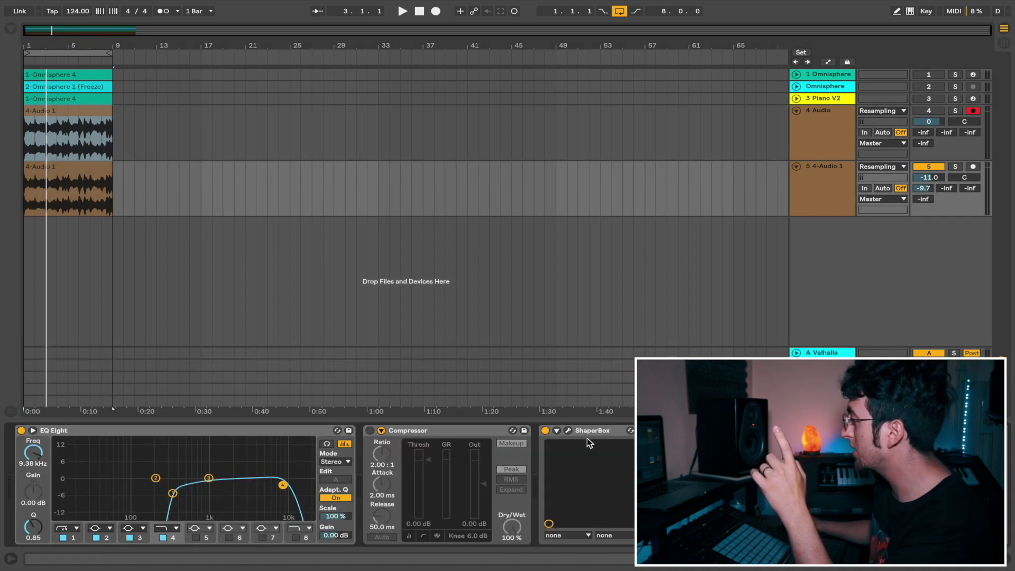
pyautogui.click(568, 431)
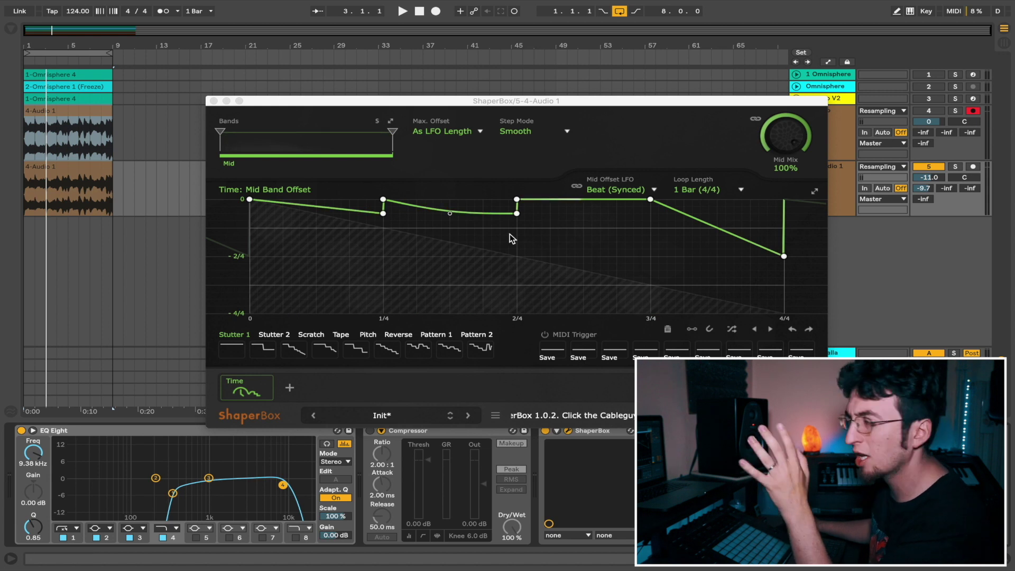
# Solo the 5 4-Audio 1 track, delete ShaperBox's lower Mid Band Offset point at 1/4 during playback, and close the plug-in
pyautogui.click(955, 167)
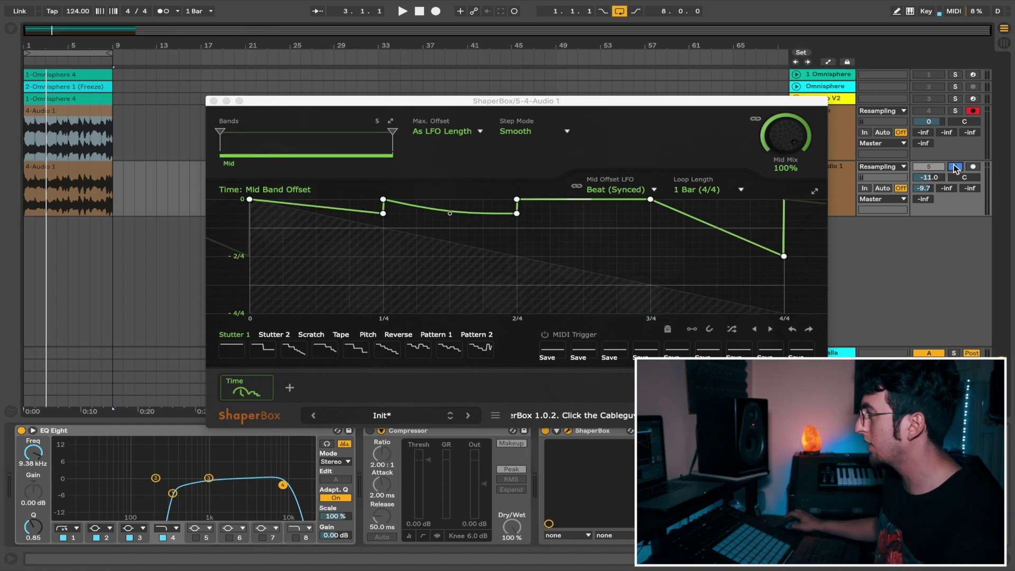
pyautogui.press('space')
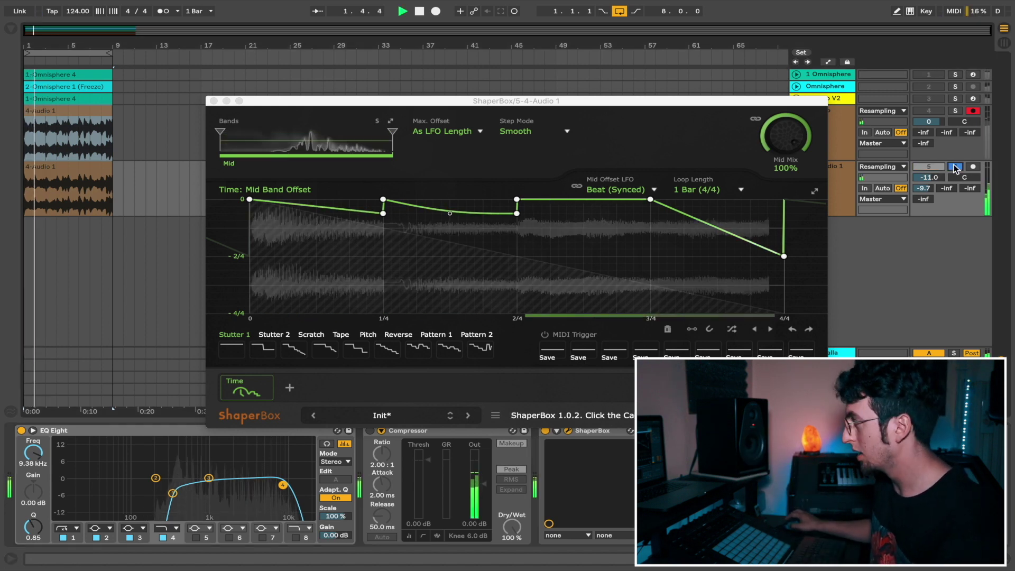
pyautogui.click(383, 213)
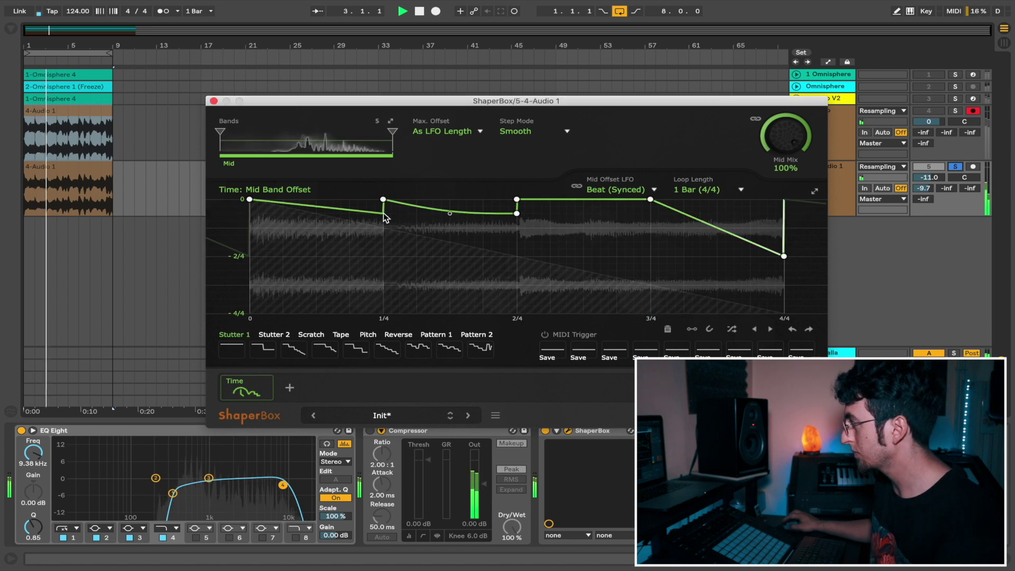
pyautogui.doubleClick(383, 213)
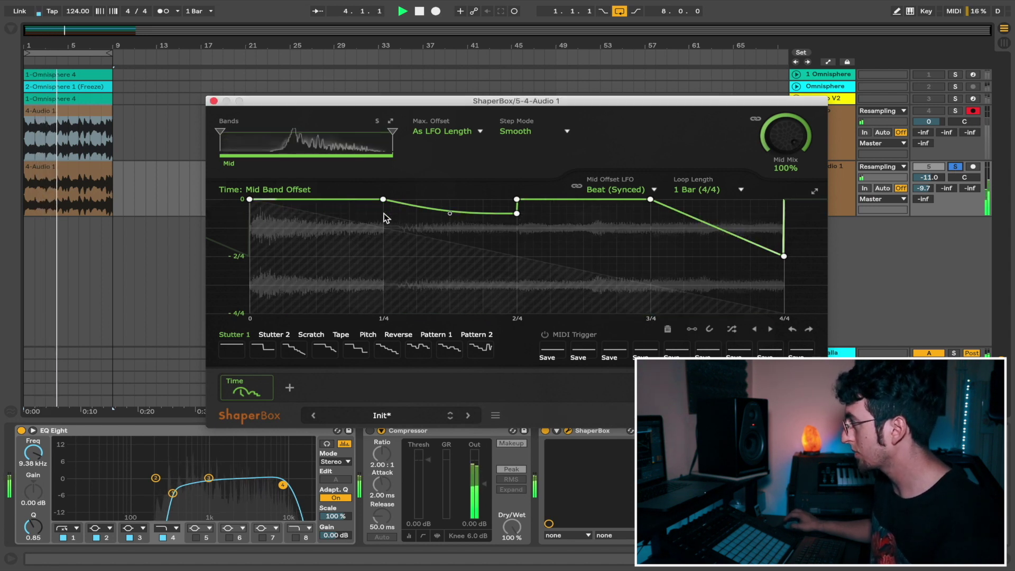
pyautogui.click(213, 101)
# Solo the 4 Audio track alongside 5 4-Audio 1 and play both layers together
pyautogui.click(955, 110)
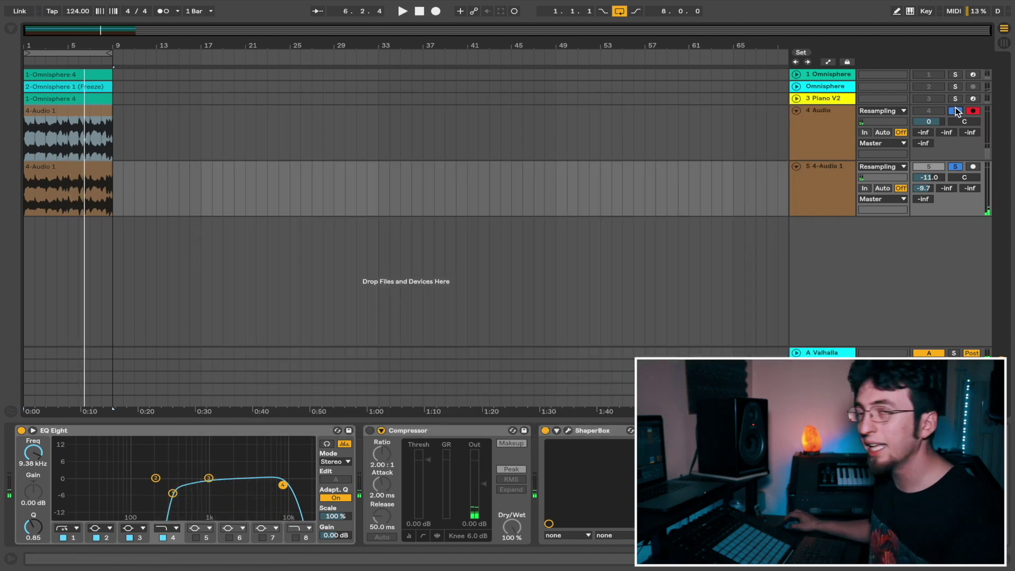
pyautogui.press('space')
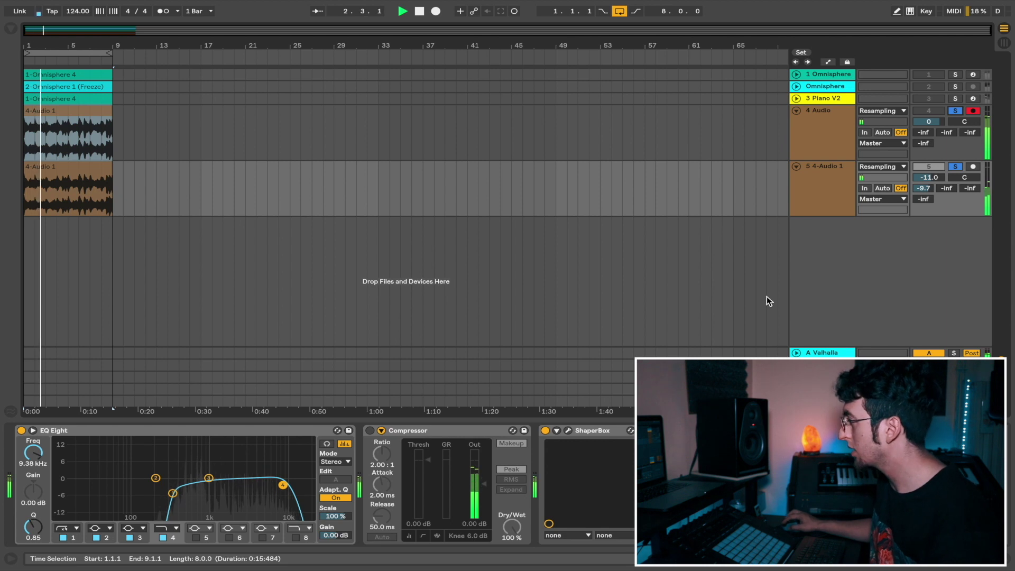
pyautogui.click(1010, 560)
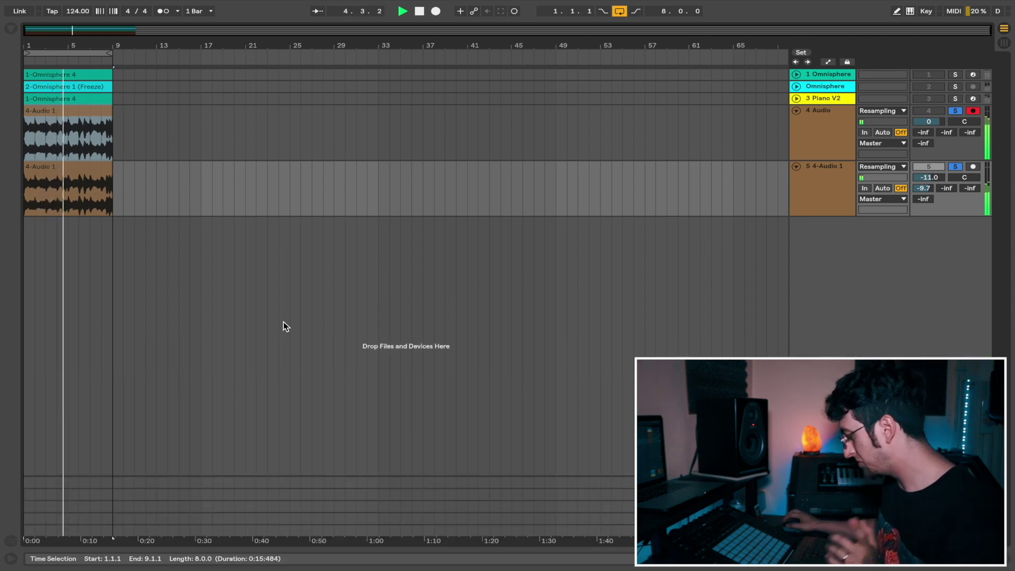
pyautogui.press('space')
# Add Abbey Road Vinyl (s) from the ESSENTIAL FX collection before EQ Eight on the 4 Audio track
pyautogui.click(1010, 560)
pyautogui.click(11, 28)
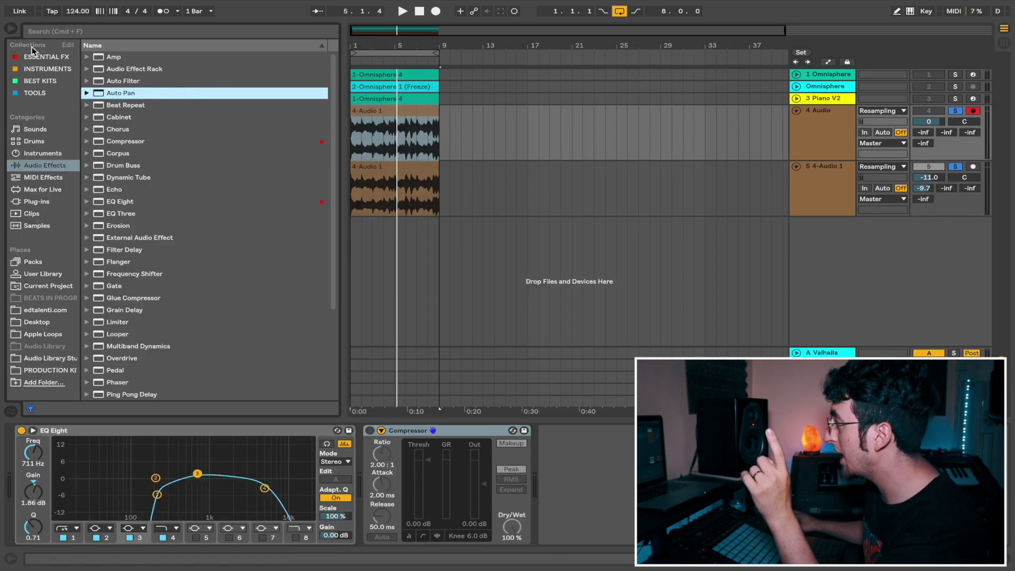
pyautogui.click(34, 57)
pyautogui.click(121, 93)
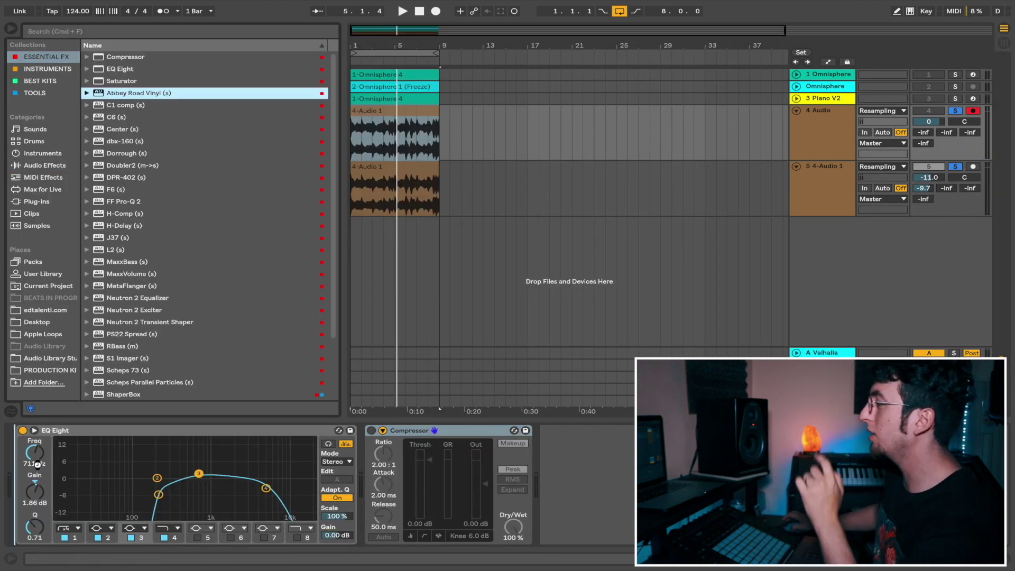
pyautogui.moveTo(20, 429); pyautogui.dragTo(23, 433)
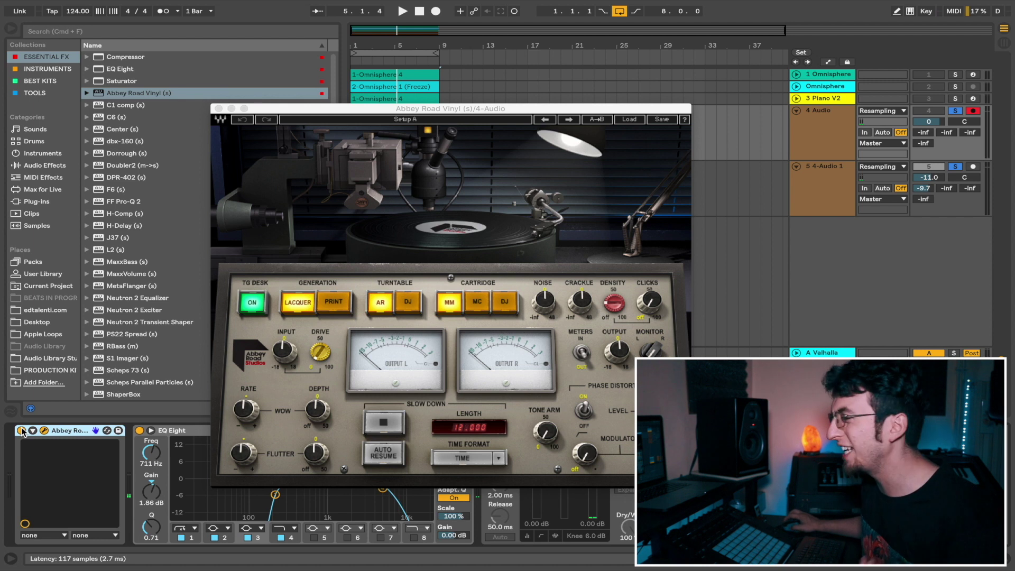
# Adjust Abbey Road Vinyl's Crackle amount, and compare the MC and MM cartridges during playback, keeping MM selected
pyautogui.moveTo(580, 295); pyautogui.dragTo(580, 290)
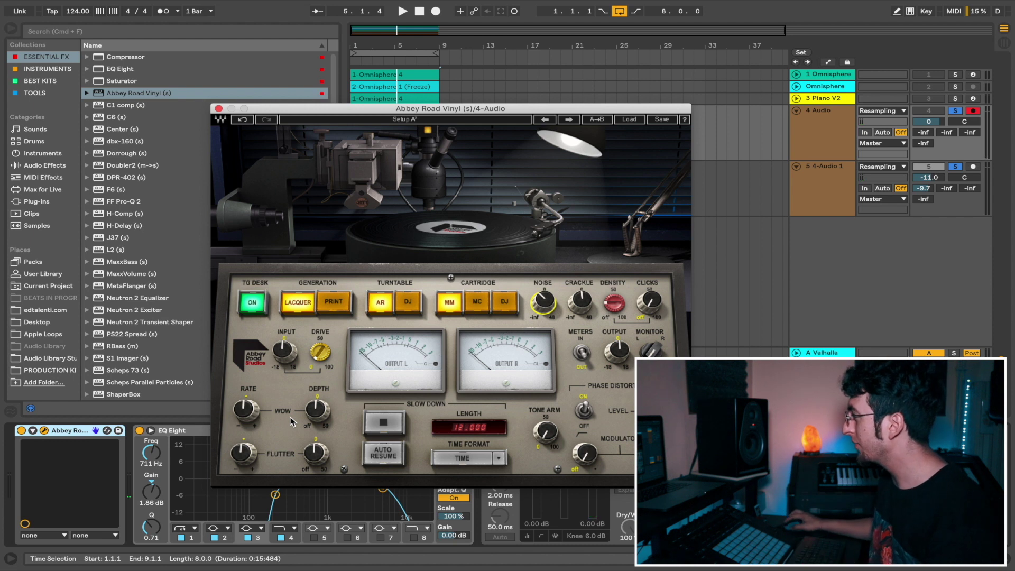
pyautogui.press('space')
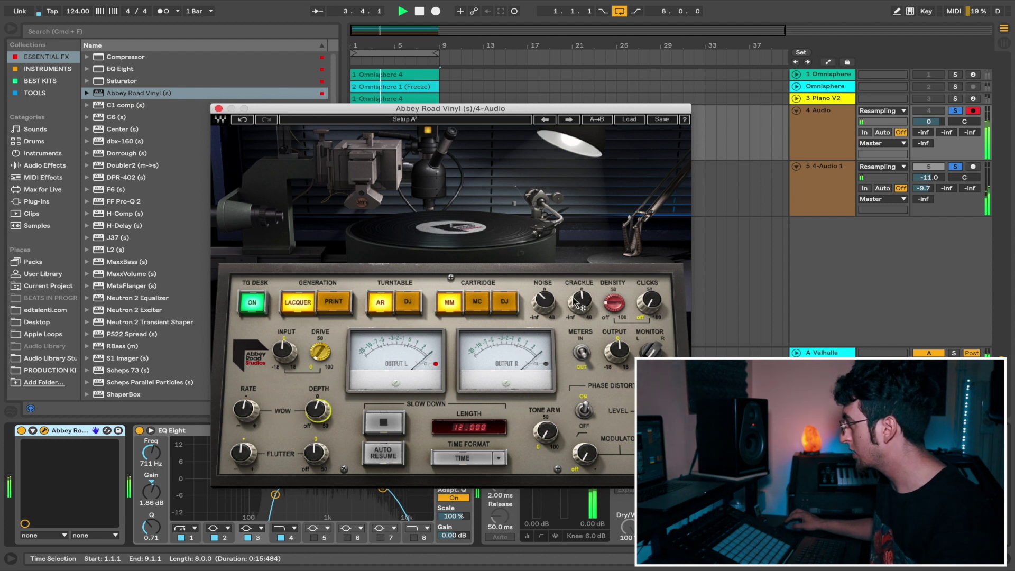
pyautogui.click(487, 305)
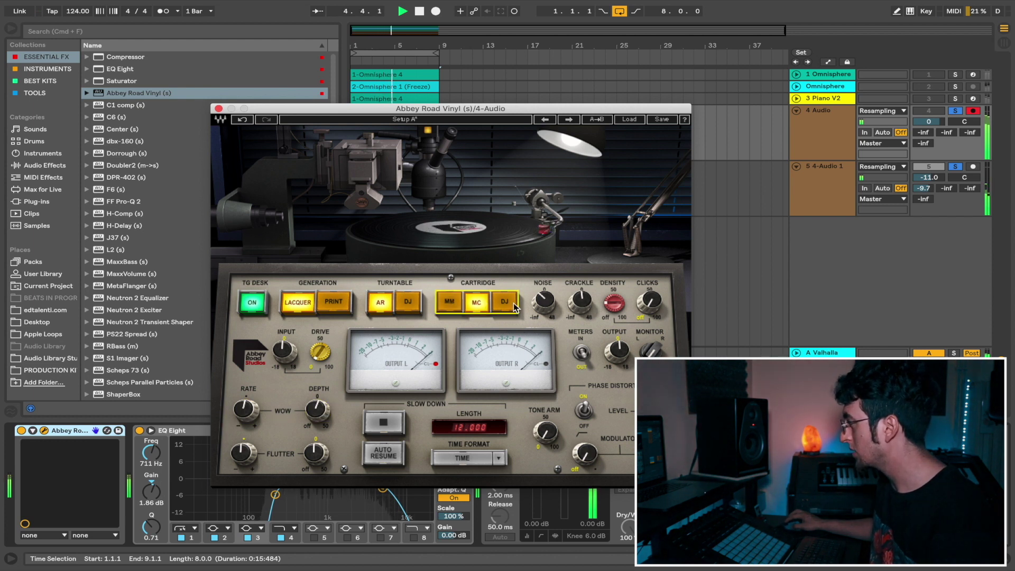
pyautogui.click(452, 305)
# Compare the DJ and AR turntables in Abbey Road Vinyl during playback and choose DJ
pyautogui.click(408, 304)
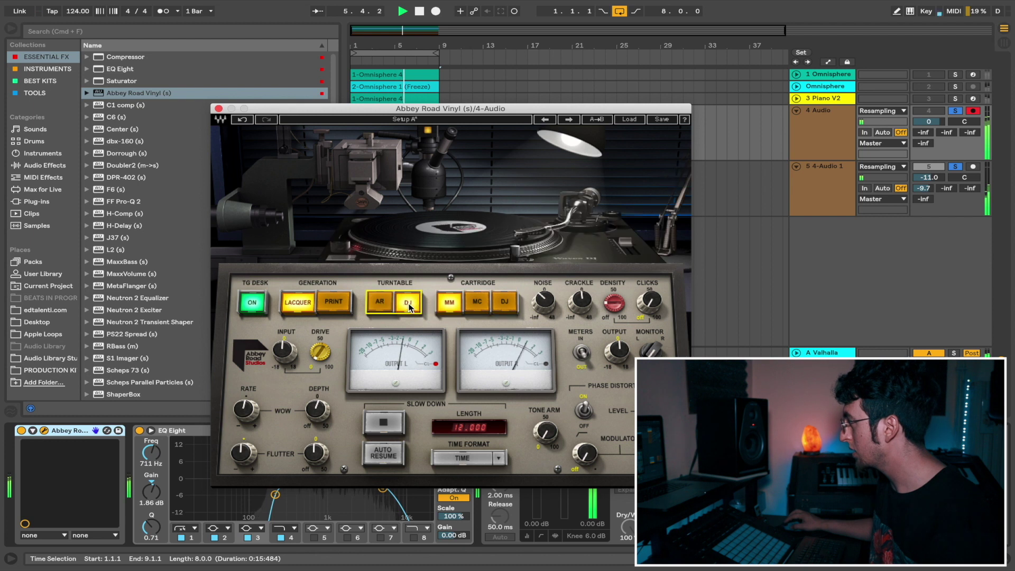
pyautogui.click(379, 302)
pyautogui.click(407, 303)
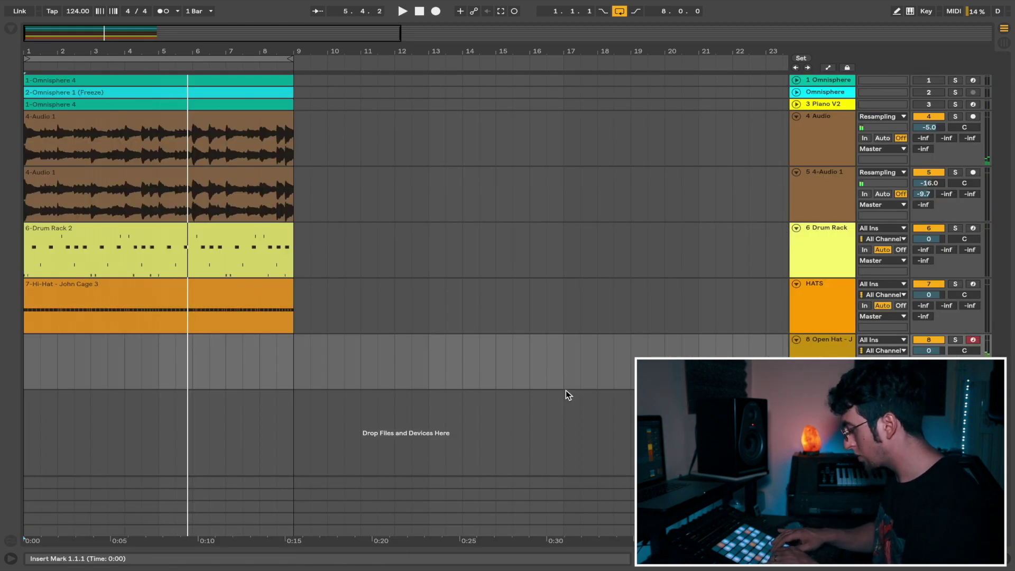
# Start recording a MIDI part on the armed 8 Open Hat track
pyautogui.press('F9')
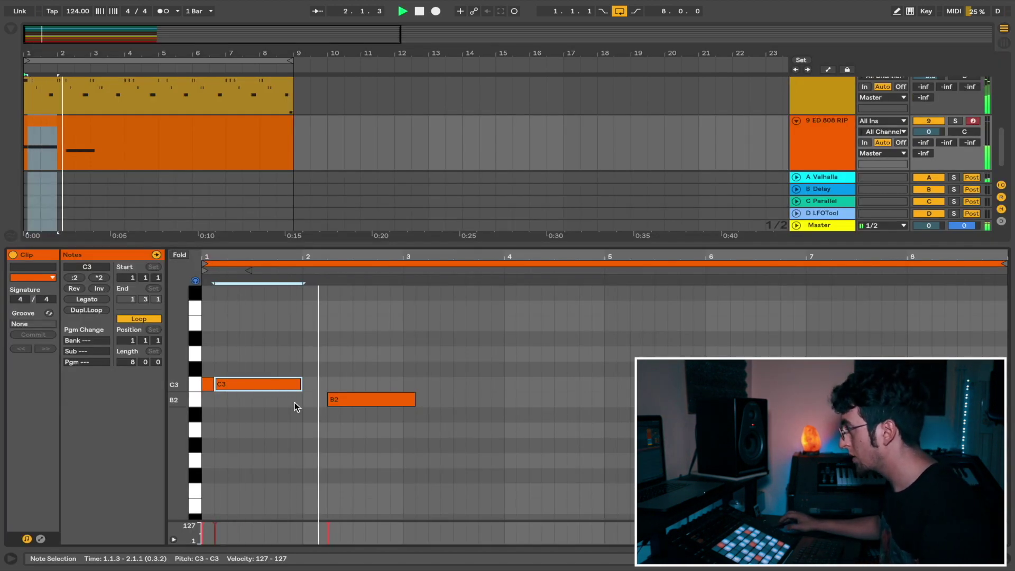
# Place an 808 note at the start of bar 4 of the 9 ED 808 RIP clip and transpose it to A#2, checking it in playback
pyautogui.press('space')
pyautogui.moveTo(348, 403); pyautogui.dragTo(554, 393)
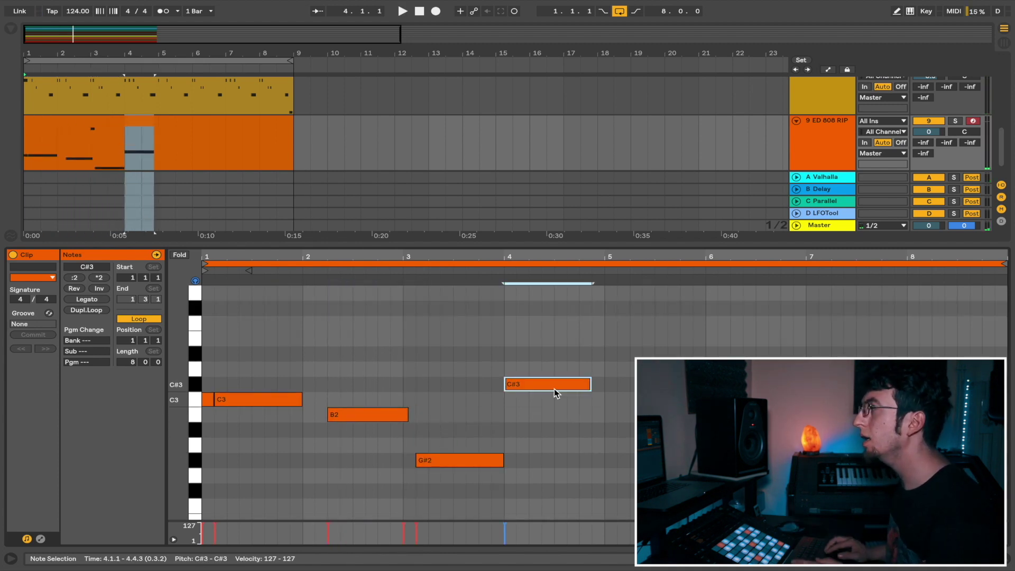
pyautogui.press('Up')
pyautogui.press('Up')
pyautogui.press('Up')
pyautogui.press('Up')
pyautogui.press('Up')
pyautogui.press('Up')
pyautogui.press('Down')
pyautogui.press('Down')
pyautogui.press('Down')
pyautogui.press('Down')
pyautogui.press('Down')
pyautogui.press('Down')
pyautogui.press('Down')
pyautogui.press('Down')
pyautogui.press('Down')
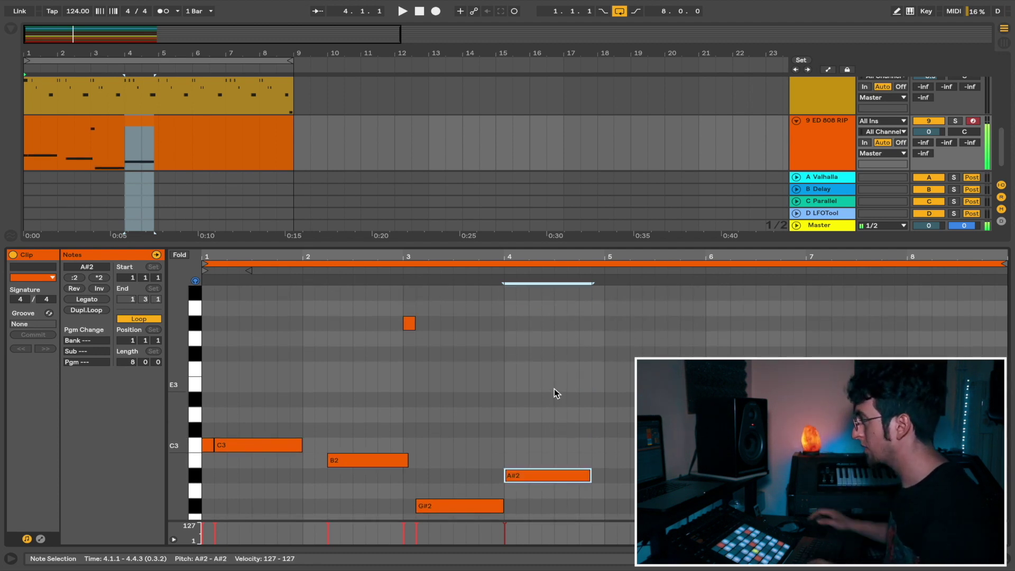
pyautogui.press('space')
pyautogui.scroll(-3, 521, 391)
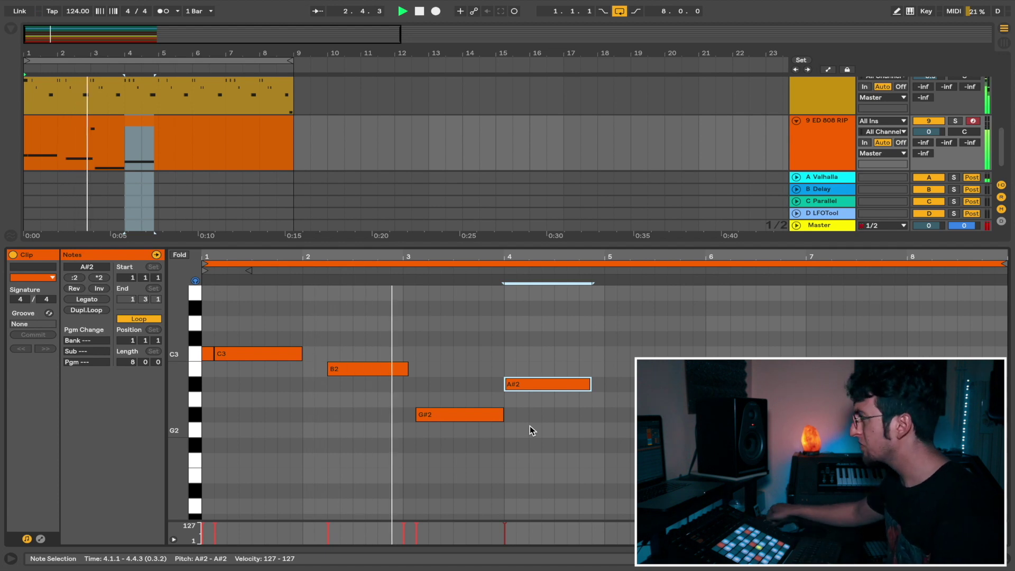
# Copy the 808 notes B2, G#3 and G#2 from bars 2–4 to four bars further on, and play the bass line
pyautogui.moveTo(404, 243); pyautogui.dragTo(460, 460)
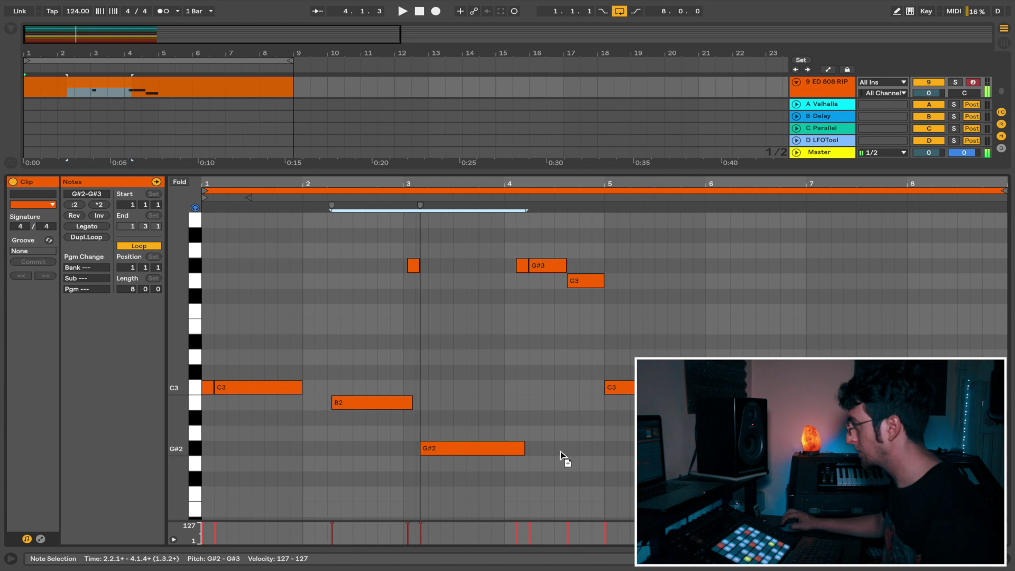
pyautogui.moveTo(562, 456); pyautogui.dragTo(885, 455)
pyautogui.click(864, 278)
pyautogui.press('space')
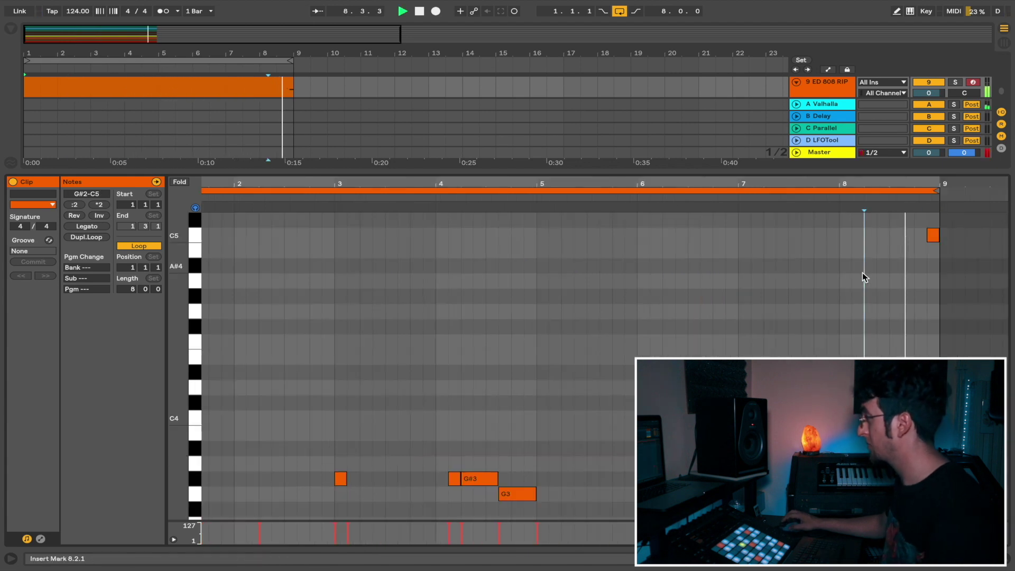
# Hide the clip editor and start recording a MIDI clip on the empty track below 9 ED 808 RIP
pyautogui.click(1006, 564)
pyautogui.doubleClick(152, 229)
pyautogui.click(406, 377)
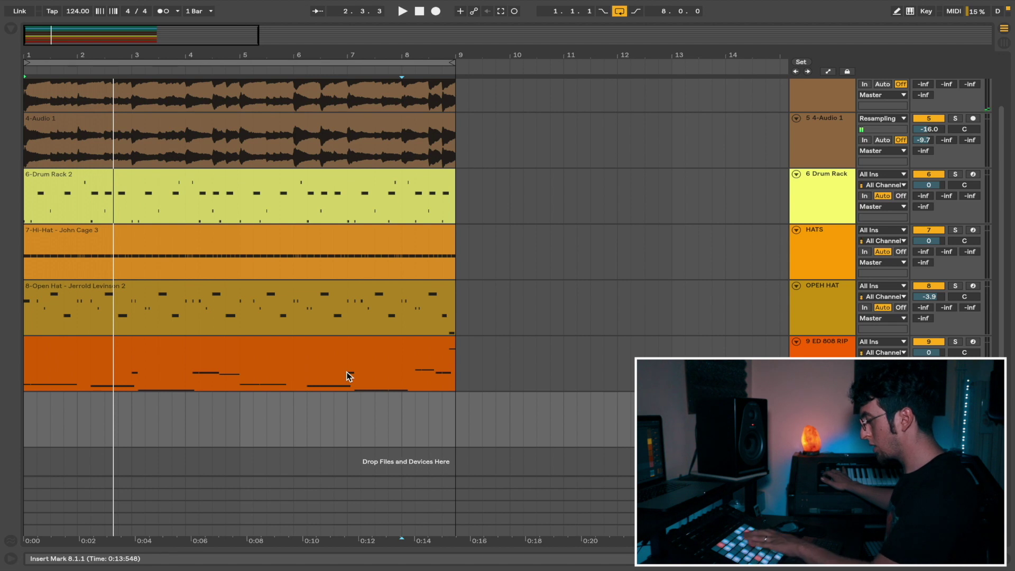
pyautogui.press('F9')
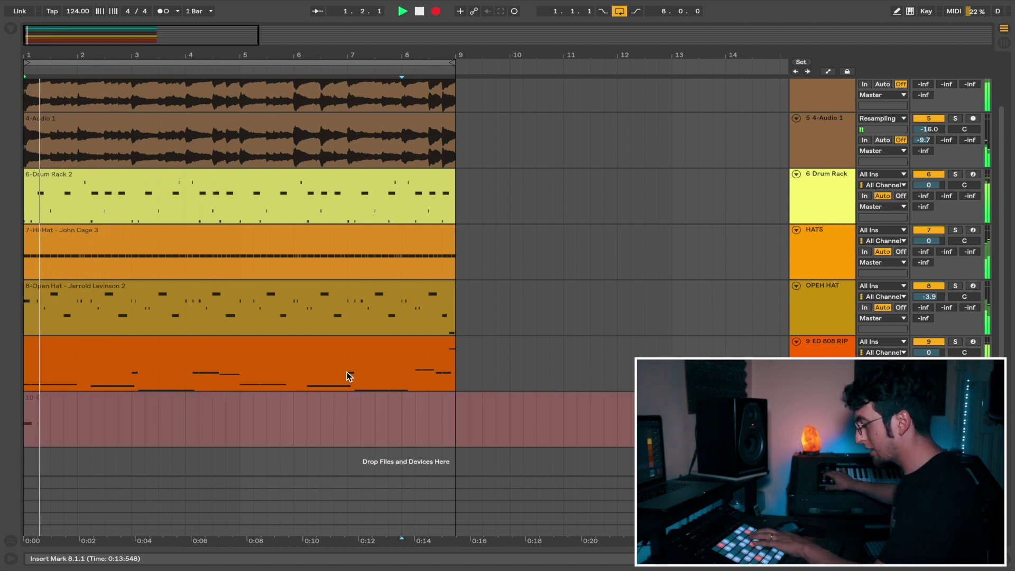